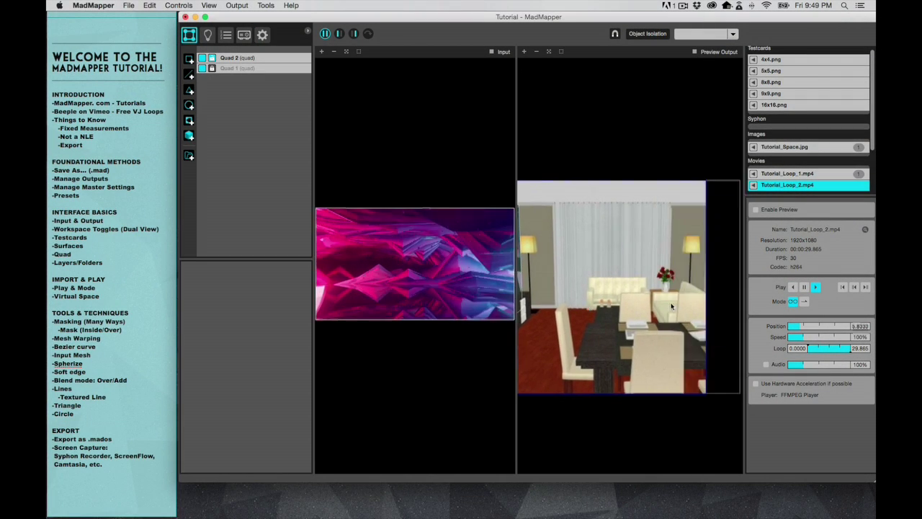
# Step: Add a quad playing Tutorial_Loop_2.mp4 and fit its corners over the side-facing dining chair, undoing the last corner move
pyautogui.click(190, 59)
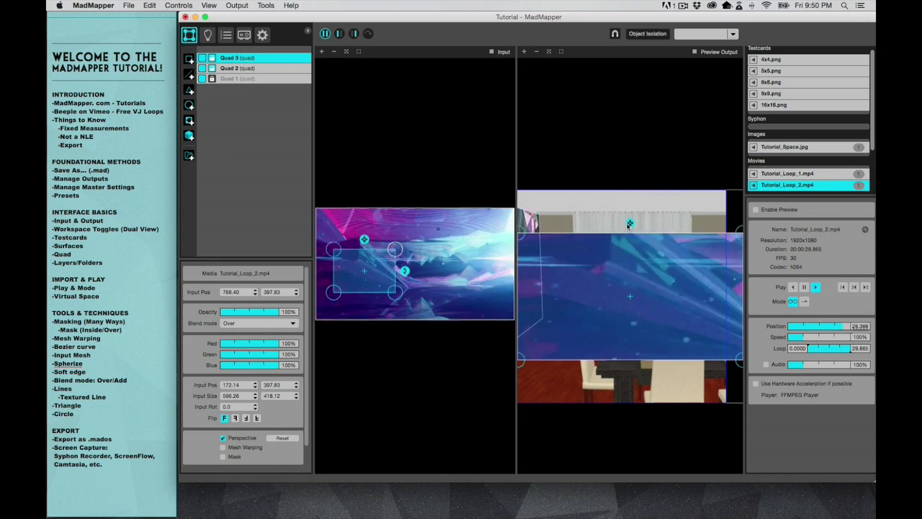
pyautogui.moveTo(632, 224); pyautogui.dragTo(638, 272)
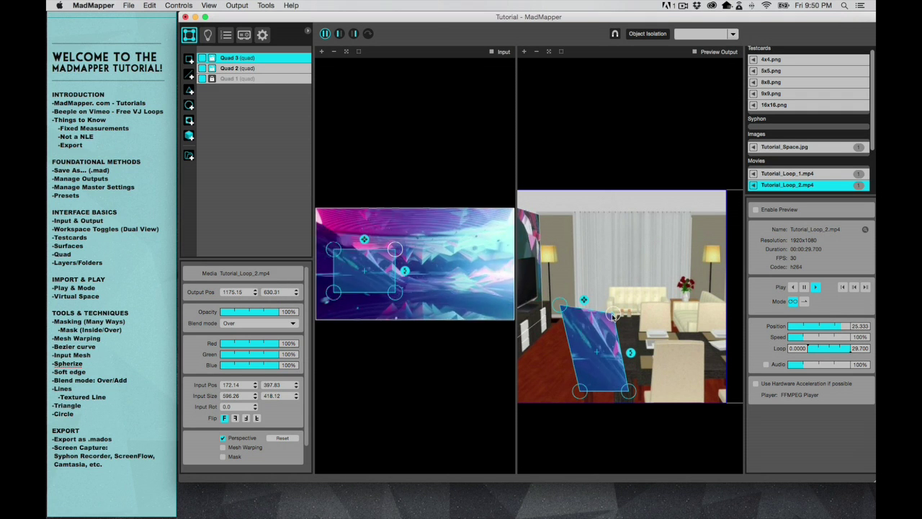
pyautogui.press('super+z')
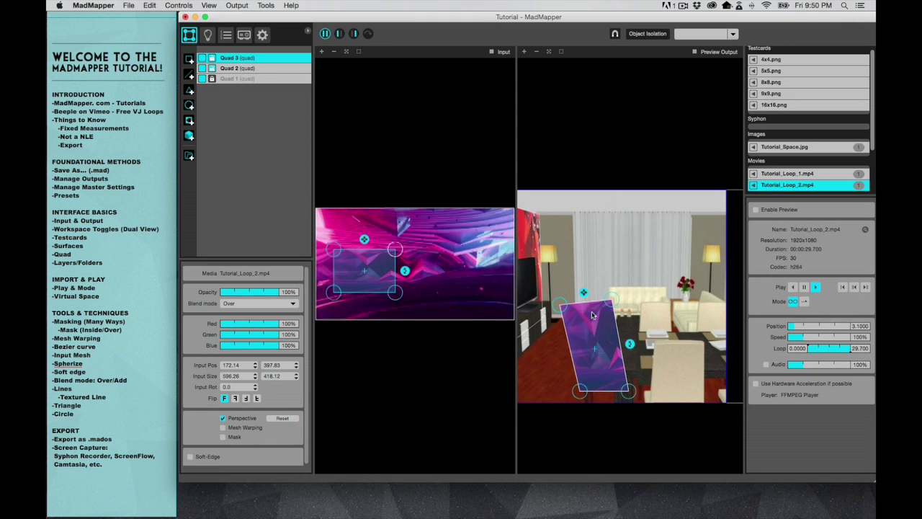
# Step: Enable Mesh Warping on Quad 3 and bring its mesh options into view
pyautogui.click(223, 428)
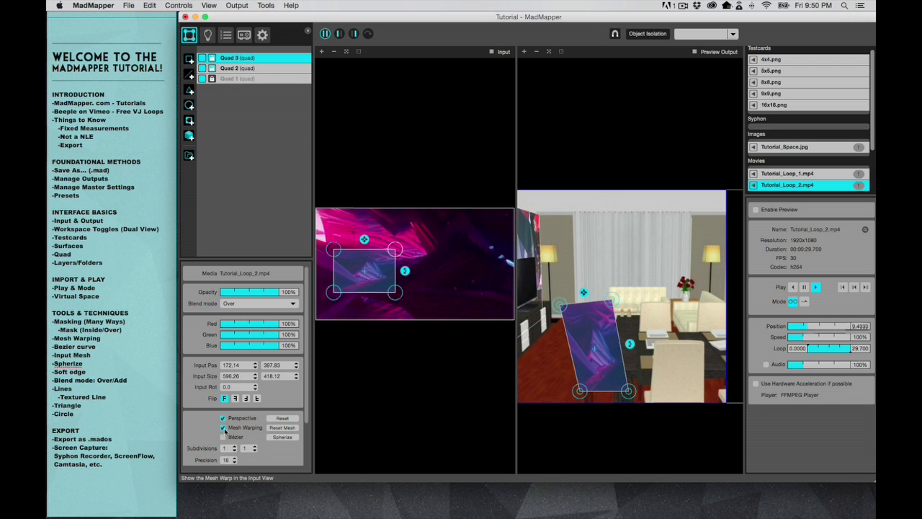
pyautogui.scroll(-2, 260, 424)
pyautogui.scroll(-1, 260, 424)
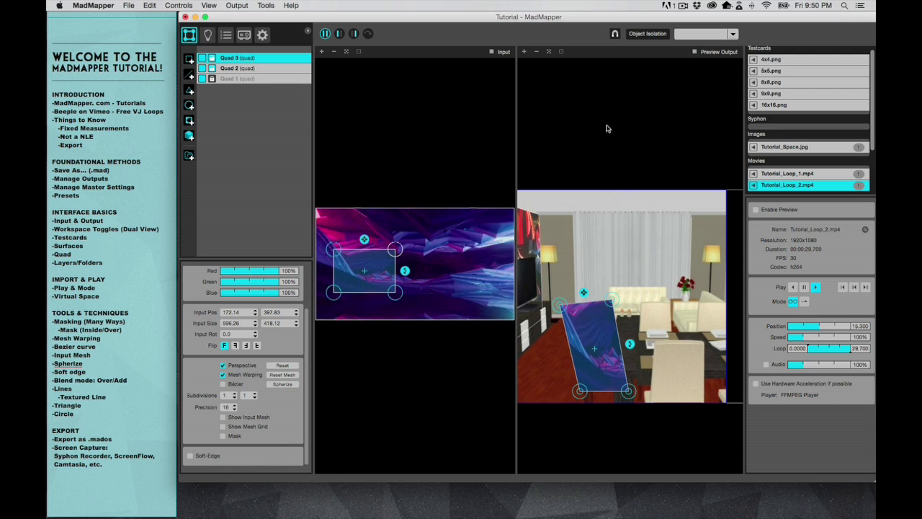
# Step: Examine the quad over the dining chair close up in the output preview
pyautogui.click(537, 52)
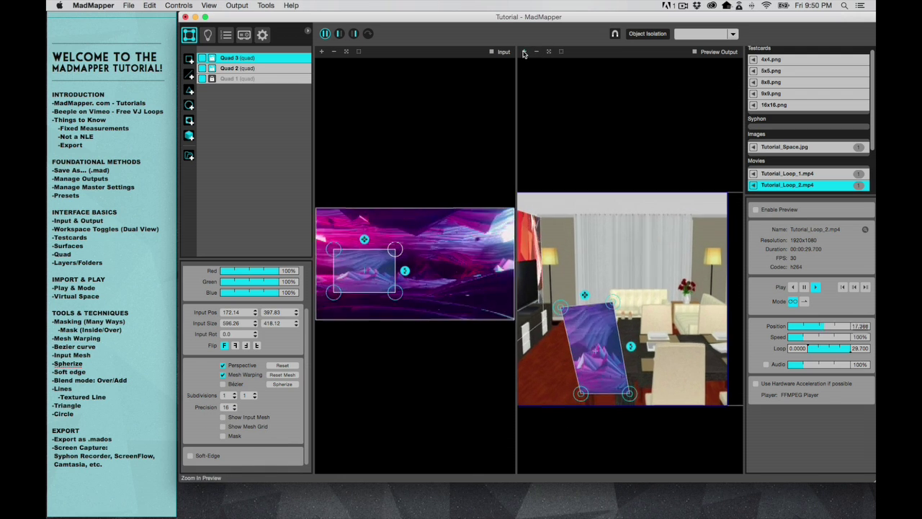
pyautogui.click(525, 51)
pyautogui.click(524, 52)
pyautogui.click(525, 52)
pyautogui.click(524, 51)
pyautogui.click(525, 52)
pyautogui.click(524, 52)
pyautogui.click(524, 52)
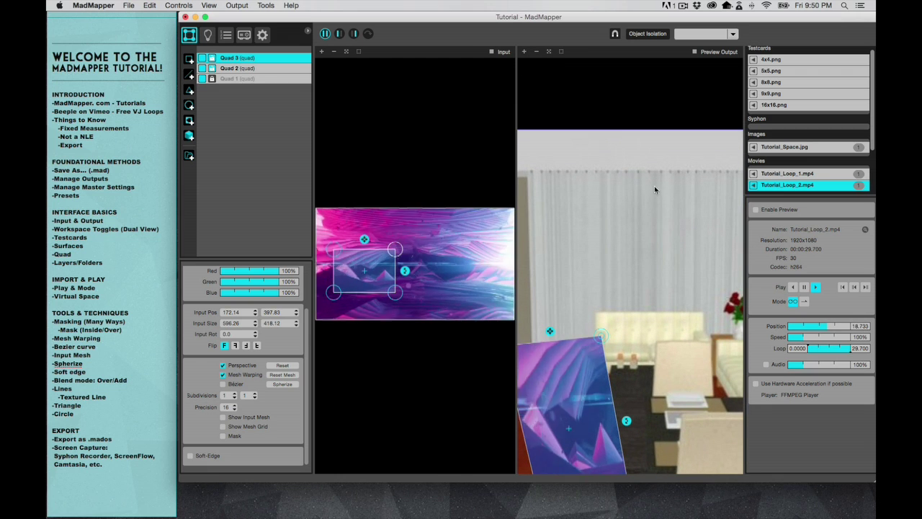
pyautogui.click(625, 108)
pyautogui.scroll(-2, 617, 183)
pyautogui.scroll(-3, 618, 182)
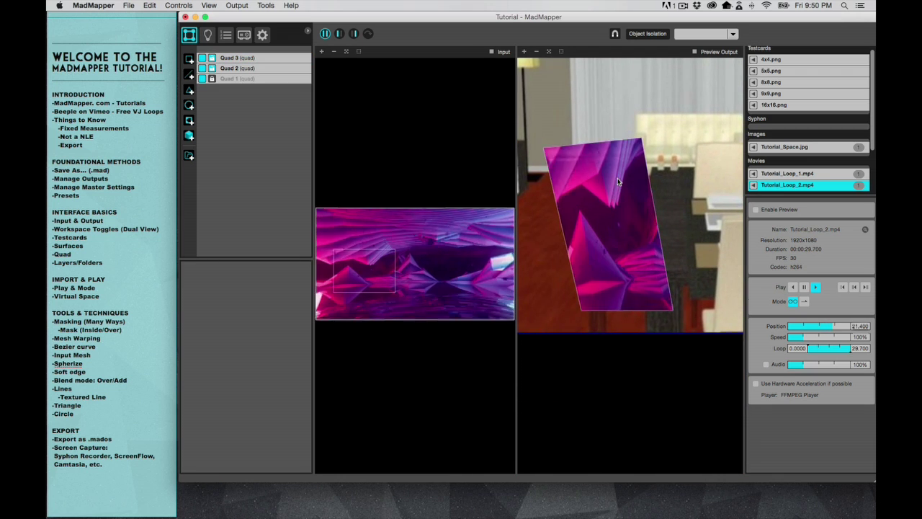
pyautogui.click(607, 334)
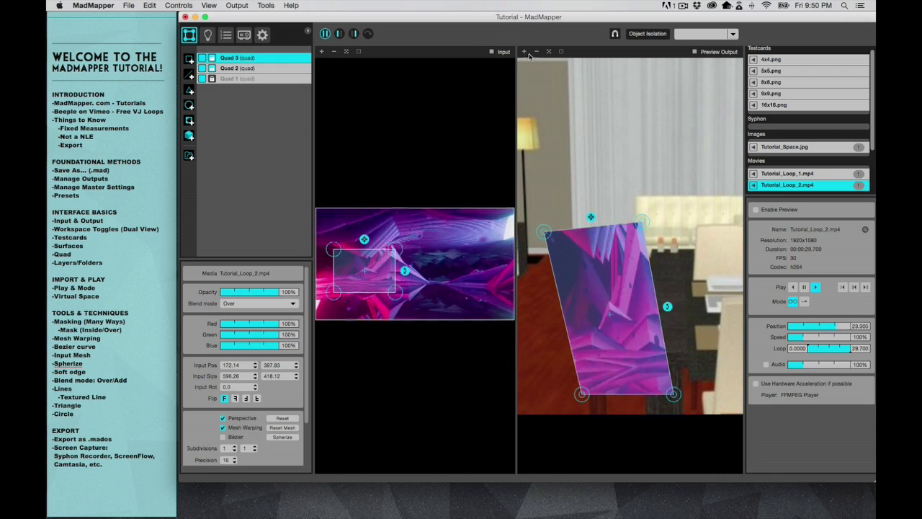
pyautogui.scroll(3, 613, 267)
pyautogui.scroll(-2, 611, 231)
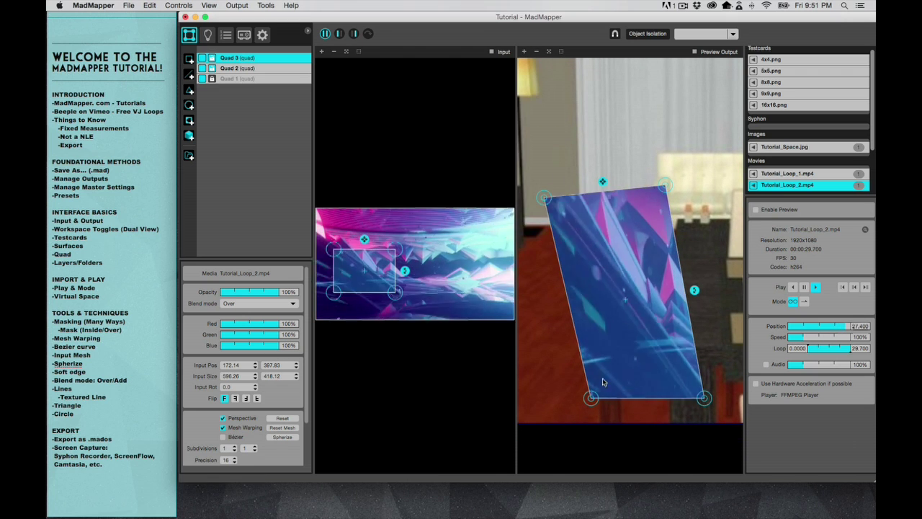
# Step: Set Quad 3's mesh subdivisions to 3 on the X axis and 3 on the Y axis
pyautogui.scroll(-2, 256, 418)
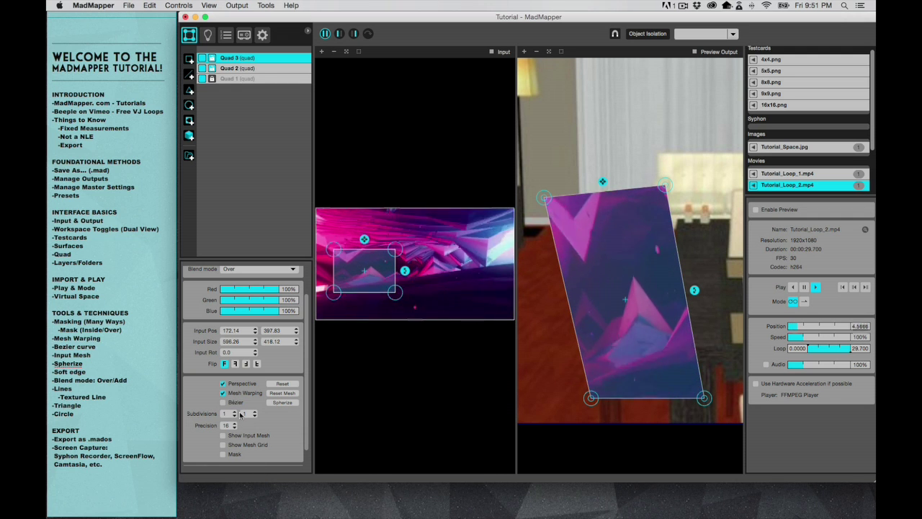
pyautogui.click(234, 412)
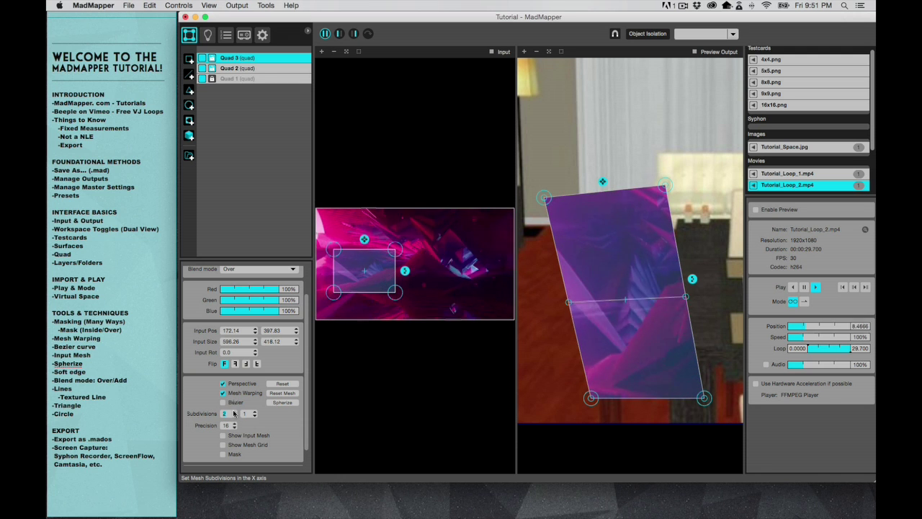
pyautogui.click(234, 412)
pyautogui.click(255, 412)
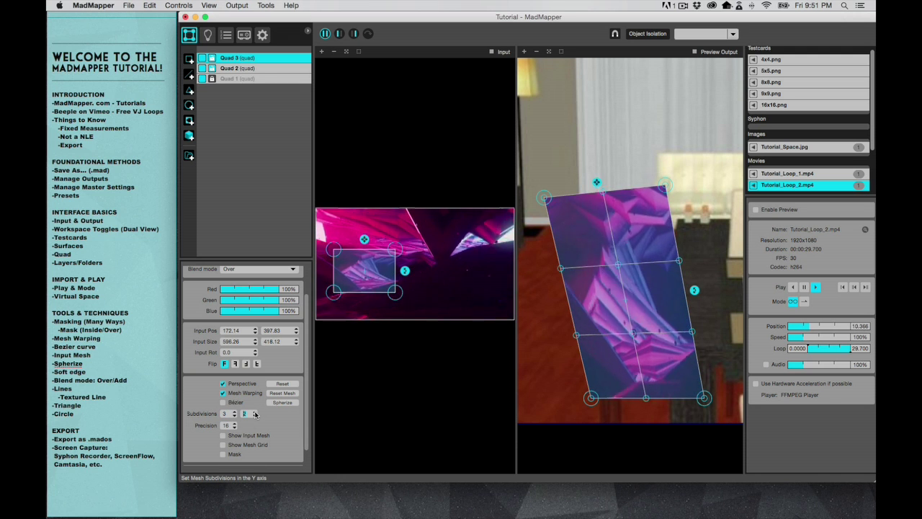
pyautogui.click(255, 412)
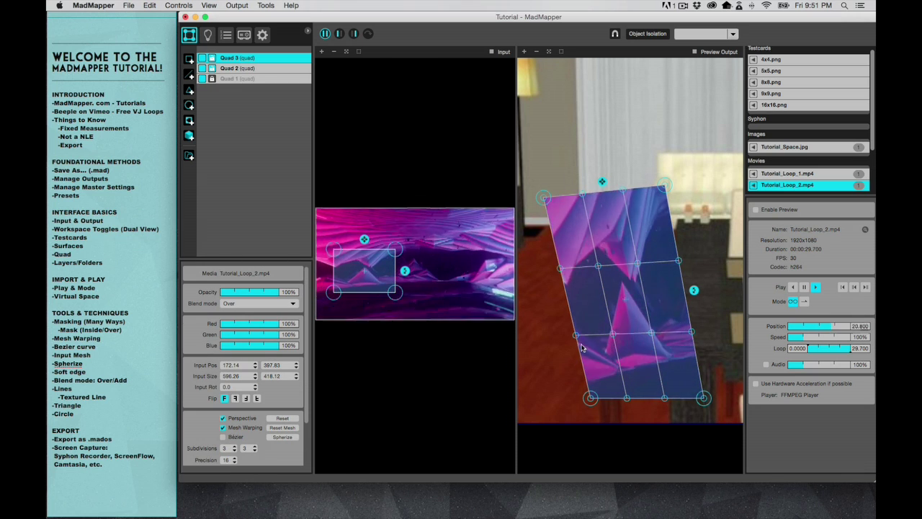
# Step: Show the mesh grid on Quad 3 and set its opacity to 24%
pyautogui.scroll(-3, 257, 437)
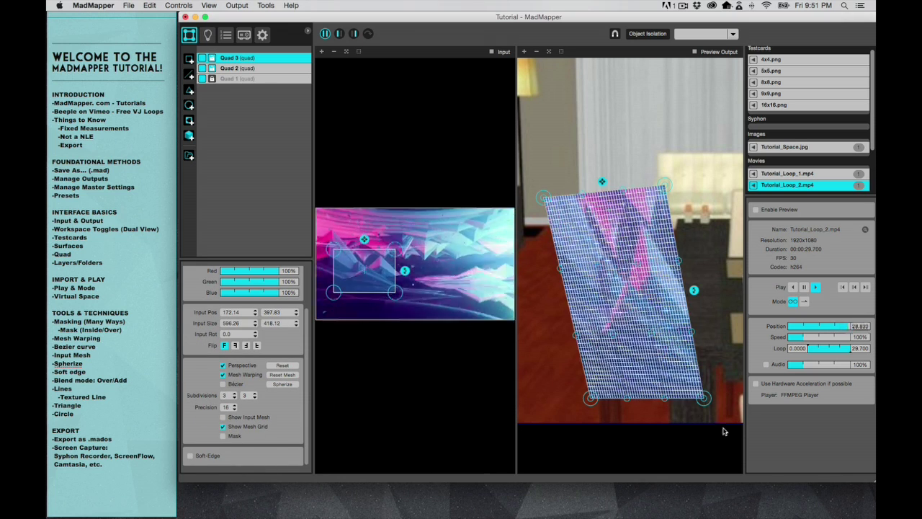
pyautogui.scroll(3, 248, 290)
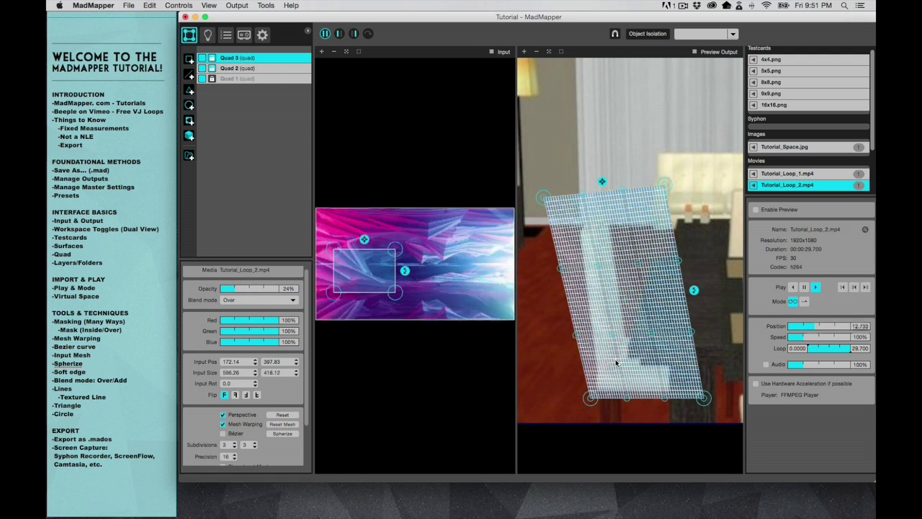
# Step: Move Quad 3's mesh points in the output preview so the warp follows the chair's backrest and seat
pyautogui.scroll(-3, 616, 362)
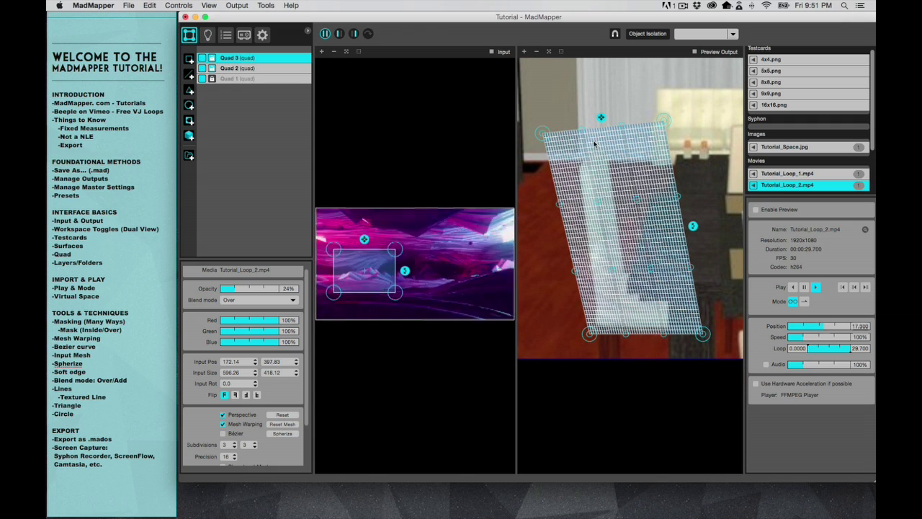
pyautogui.moveTo(558, 206); pyautogui.dragTo(582, 203)
pyautogui.moveTo(584, 252); pyautogui.dragTo(575, 178)
pyautogui.moveTo(583, 131); pyautogui.dragTo(575, 182)
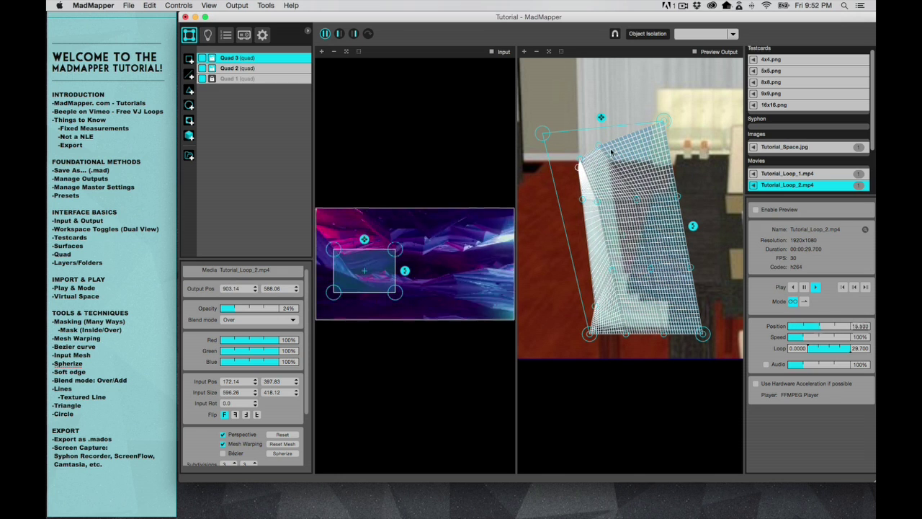
pyautogui.moveTo(635, 164); pyautogui.dragTo(616, 193)
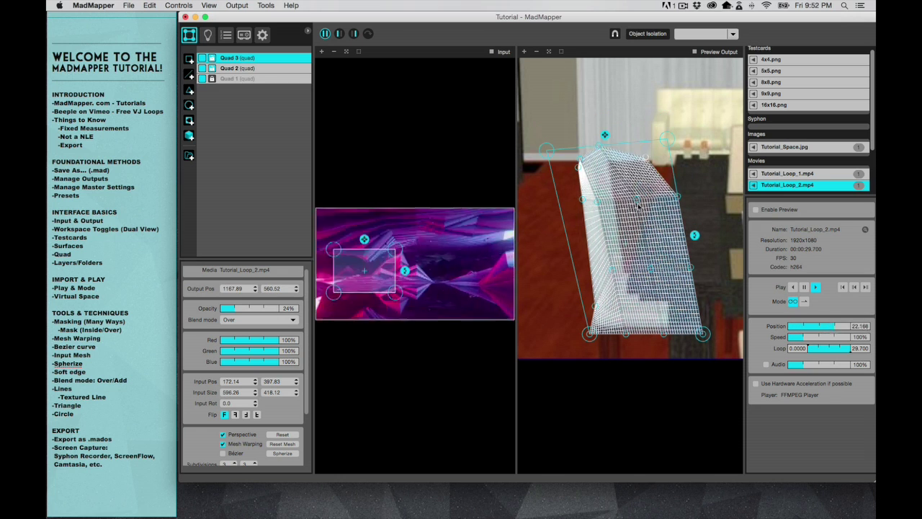
pyautogui.moveTo(677, 196); pyautogui.dragTo(596, 327)
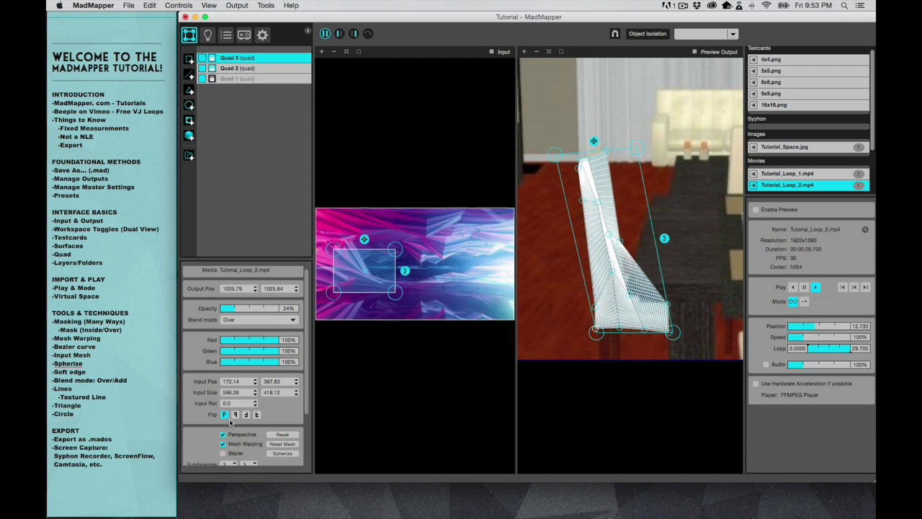
# Step: Try a much coarser mesh precision on Quad 3, going down to a low single-digit value
pyautogui.scroll(-1, 234, 422)
pyautogui.scroll(-2, 234, 425)
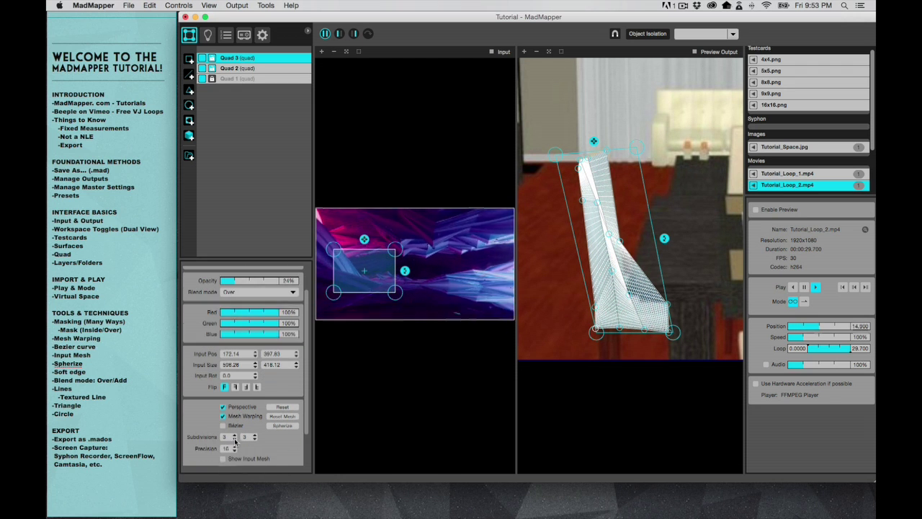
pyautogui.scroll(-2, 236, 448)
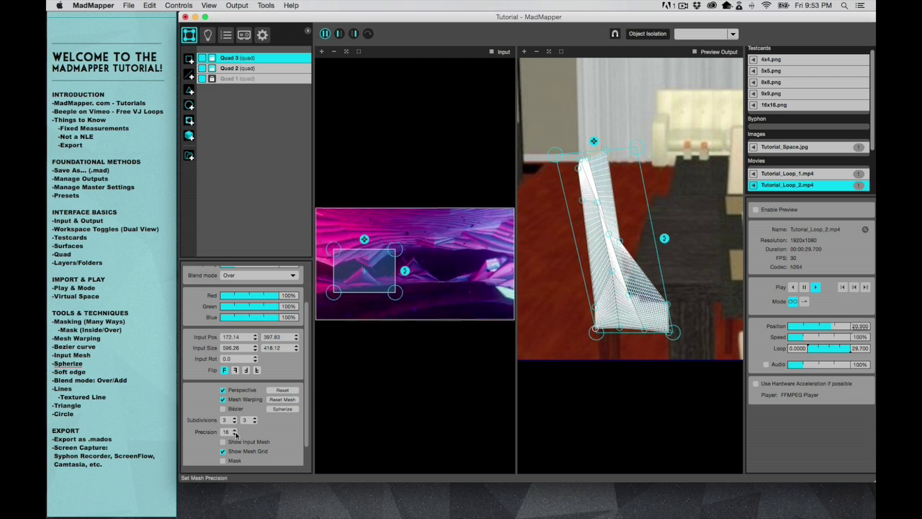
pyautogui.click(235, 435)
pyautogui.scroll(-1, 235, 437)
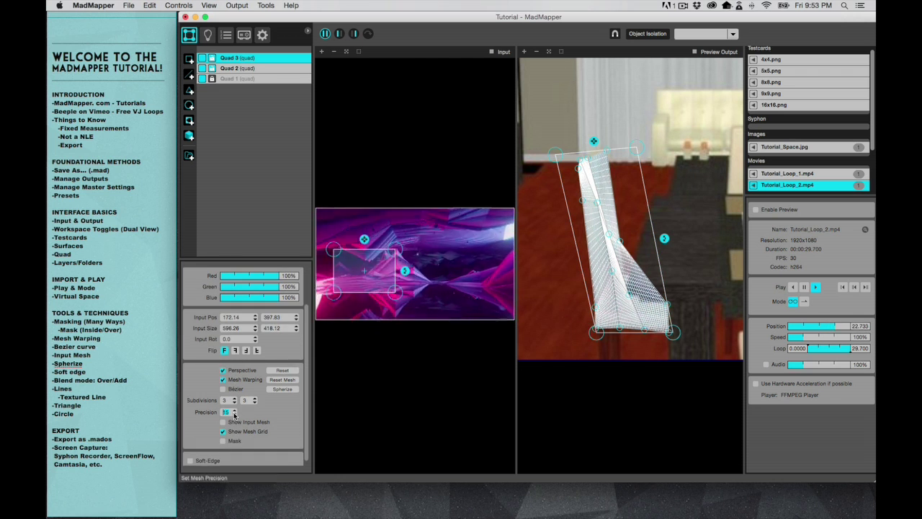
pyautogui.click(235, 415)
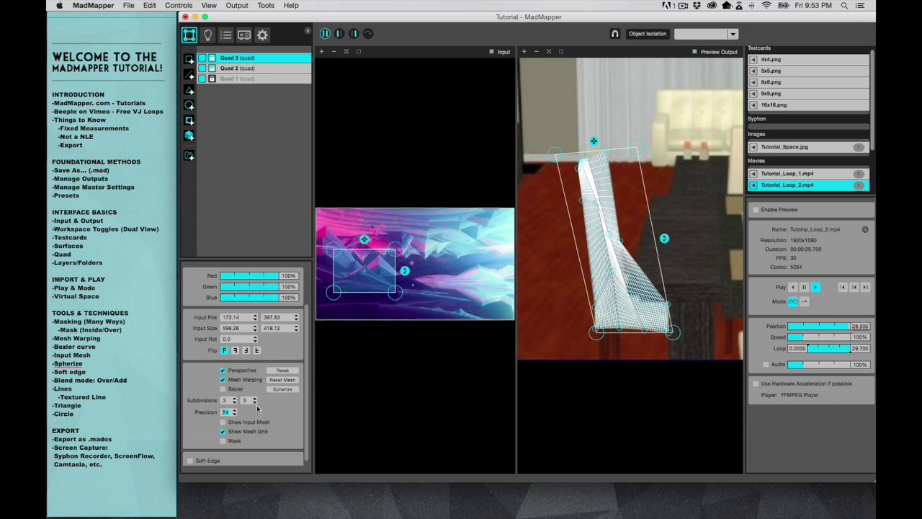
pyautogui.click(234, 415)
pyautogui.click(235, 415)
pyautogui.click(234, 415)
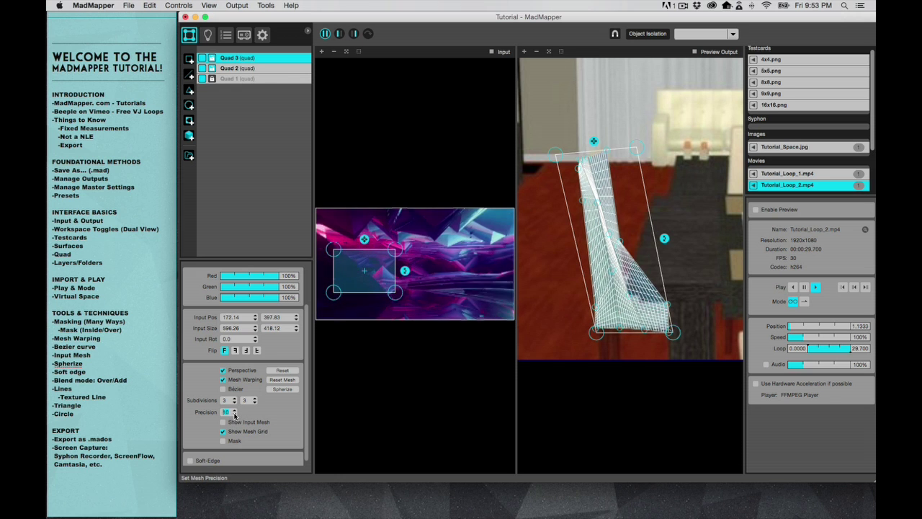
pyautogui.click(234, 415)
pyautogui.click(234, 415)
pyautogui.click(234, 415)
pyautogui.click(234, 415)
pyautogui.click(234, 415)
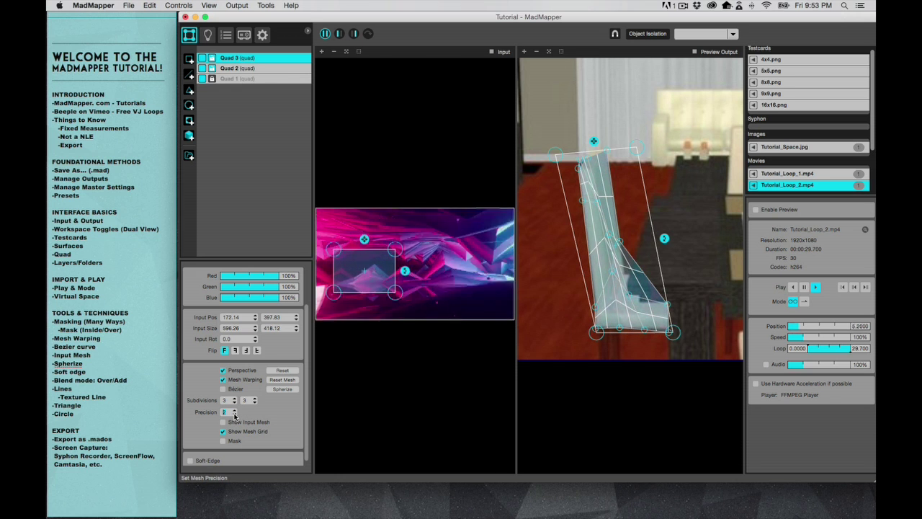
# Step: Raise Quad 3's mesh precision to 20
pyautogui.click(235, 409)
pyautogui.click(235, 409)
pyautogui.click(235, 410)
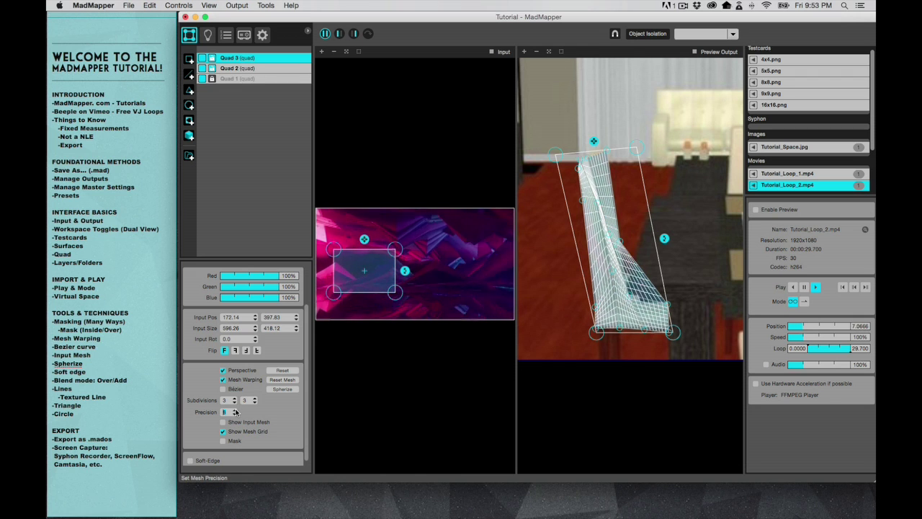
pyautogui.click(235, 409)
pyautogui.click(235, 409)
pyautogui.click(235, 409)
pyautogui.click(235, 409)
pyautogui.click(235, 409)
pyautogui.click(235, 410)
pyautogui.click(234, 410)
pyautogui.click(235, 410)
pyautogui.click(235, 410)
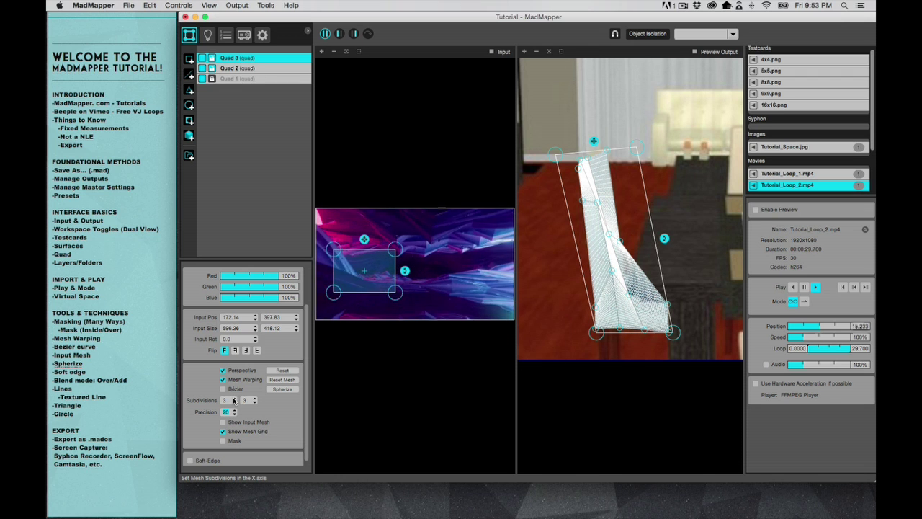
# Step: Restore Quad 3's X subdivisions to 3 after trying 4, and set the mesh precision to 6
pyautogui.click(234, 400)
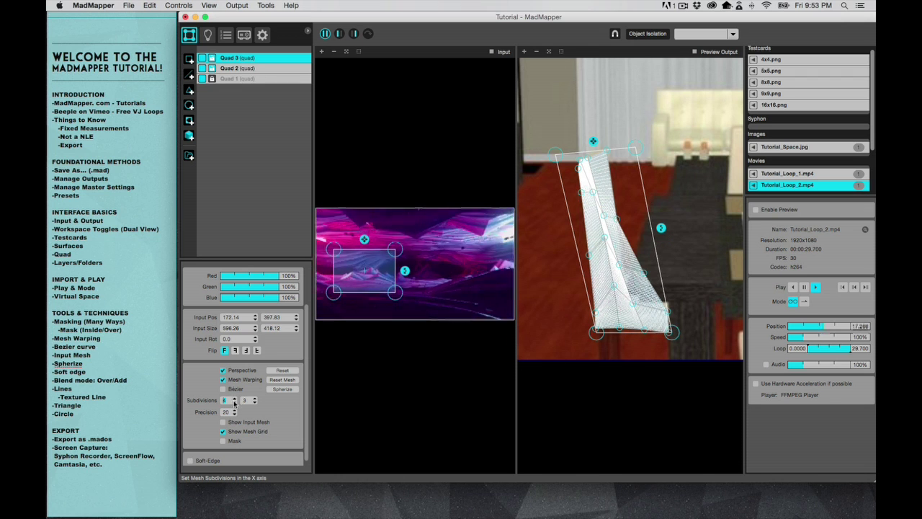
pyautogui.click(234, 403)
pyautogui.click(235, 415)
pyautogui.click(235, 414)
pyautogui.click(235, 414)
pyautogui.click(235, 415)
pyautogui.click(234, 414)
pyautogui.click(234, 415)
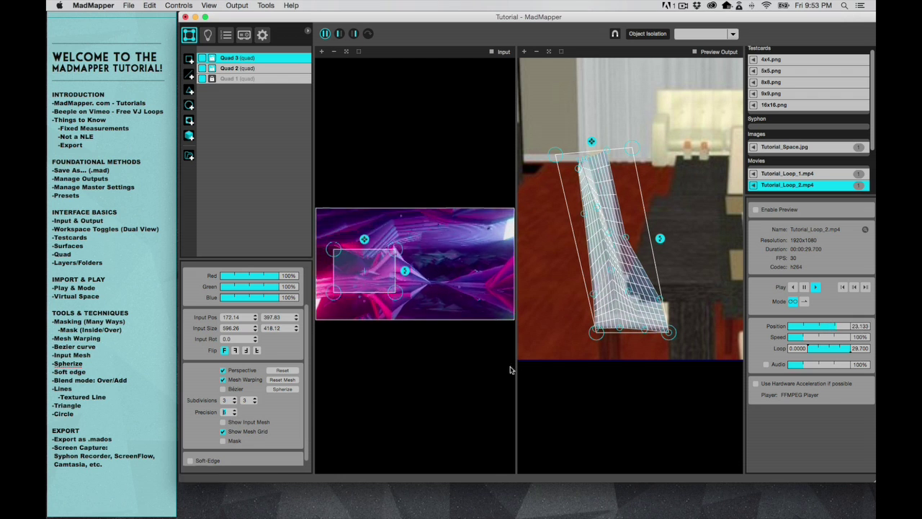
# Step: Adjust Quad 3's mesh points around the inner corner and front of the chair's seat, and deselect the quad
pyautogui.click(612, 245)
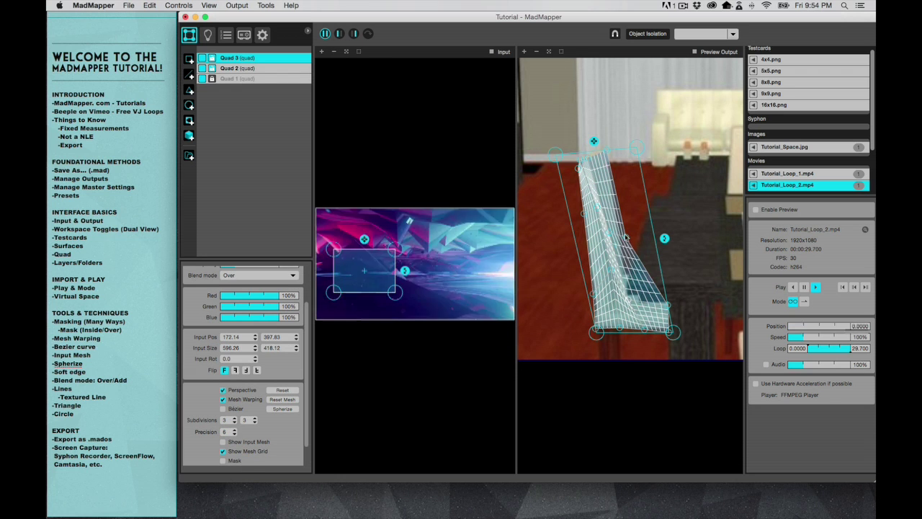
pyautogui.moveTo(612, 244); pyautogui.dragTo(621, 242)
pyautogui.moveTo(668, 305); pyautogui.dragTo(676, 276)
pyautogui.moveTo(621, 241); pyautogui.dragTo(625, 274)
pyautogui.click(660, 405)
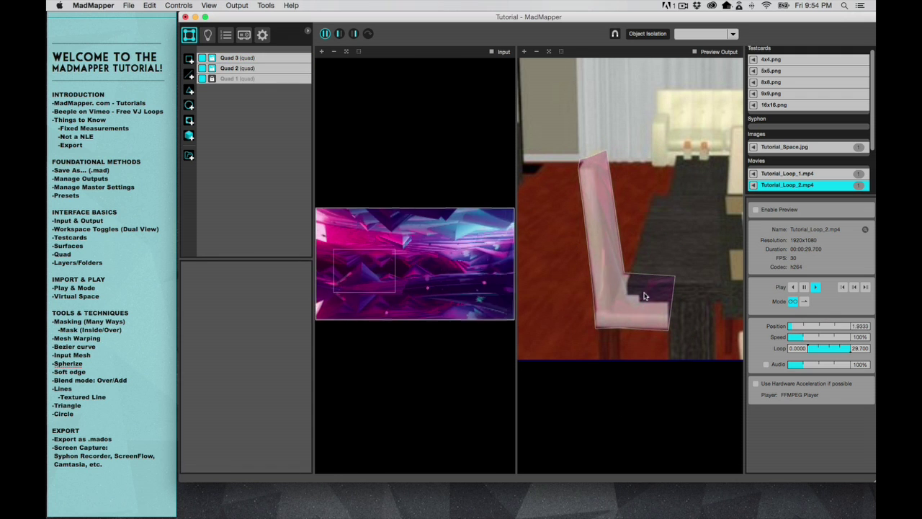
# Step: Inspect the chair-shaped quad's mesh and its control point at the top of the backrest, leaving the quad deselected
pyautogui.click(588, 168)
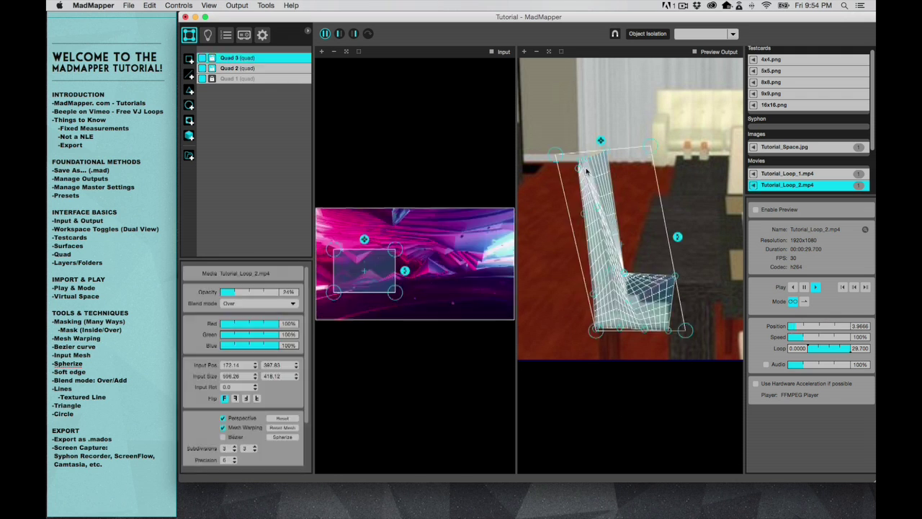
pyautogui.click(580, 161)
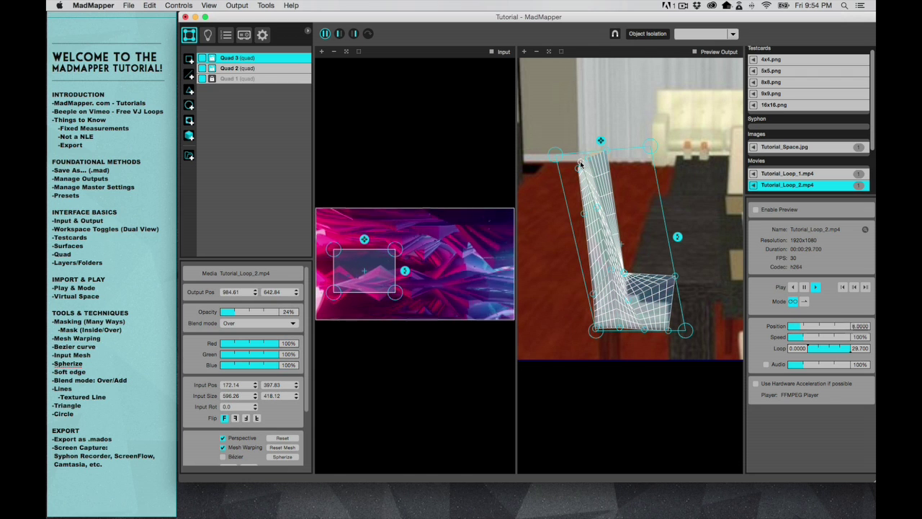
pyautogui.click(640, 414)
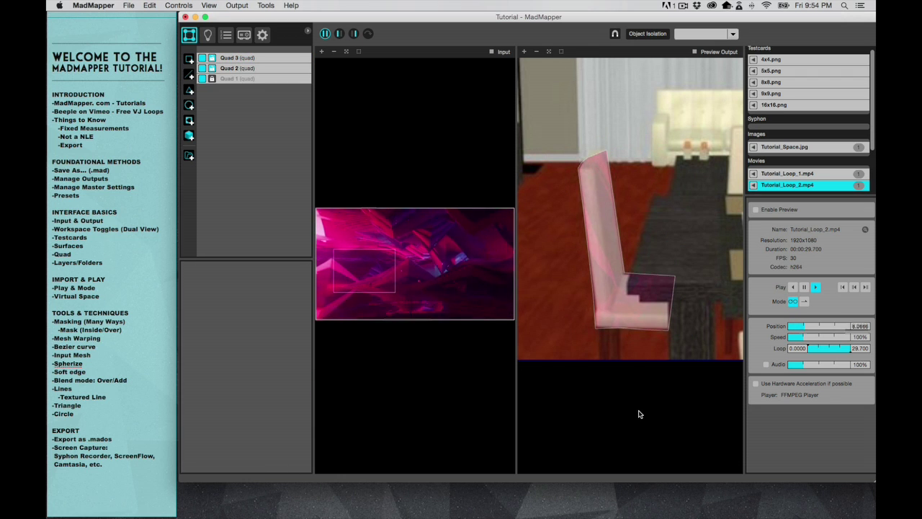
# Step: Enable Quad 3's mask and outline the stepped dark area above the chair's seat with a closed mask shape
pyautogui.click(652, 308)
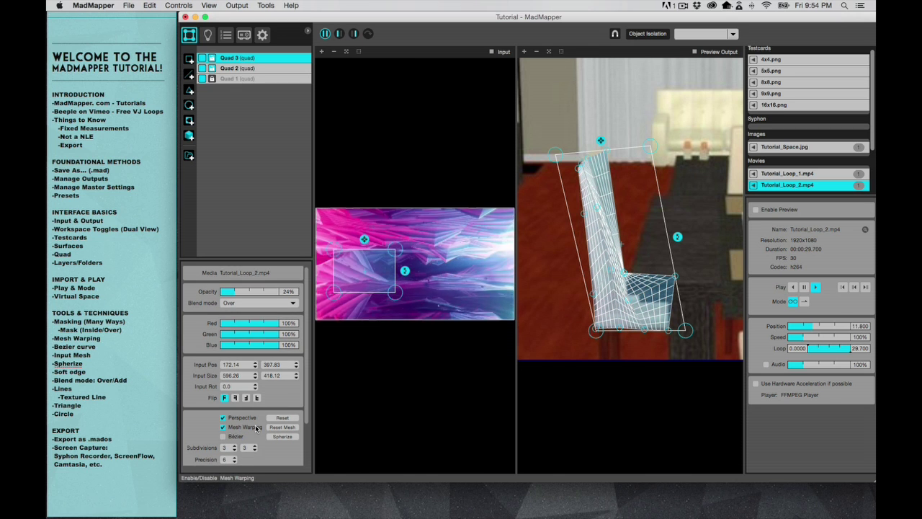
pyautogui.scroll(-2, 256, 428)
pyautogui.click(224, 452)
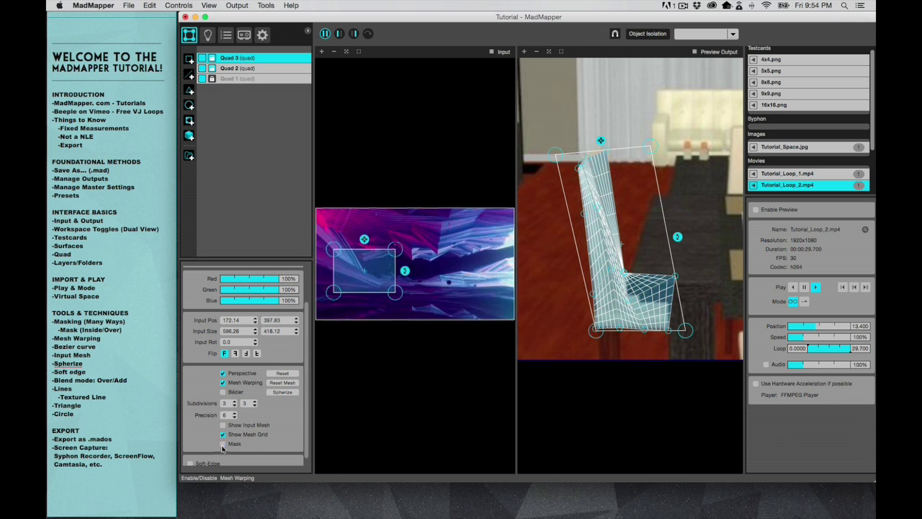
pyautogui.click(594, 350)
pyautogui.click(626, 351)
pyautogui.click(626, 368)
pyautogui.click(698, 369)
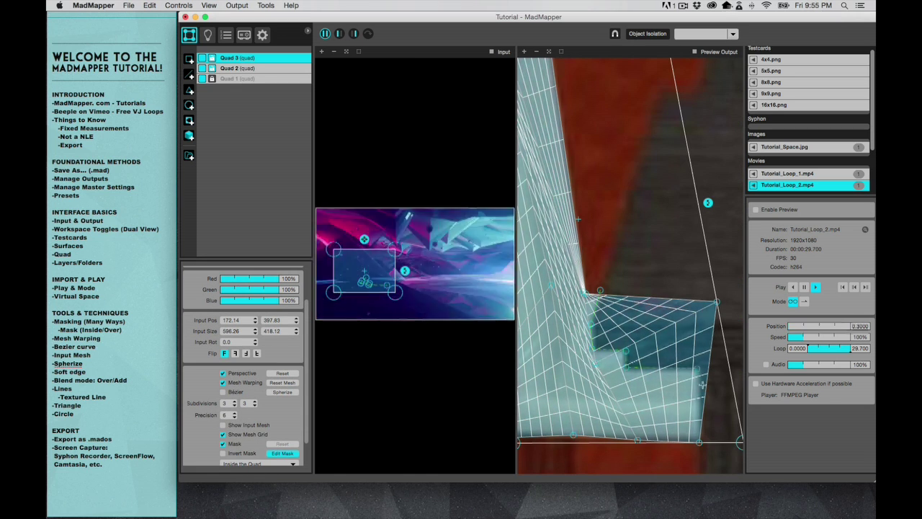
pyautogui.click(705, 435)
pyautogui.click(732, 305)
pyautogui.click(667, 263)
pyautogui.click(600, 290)
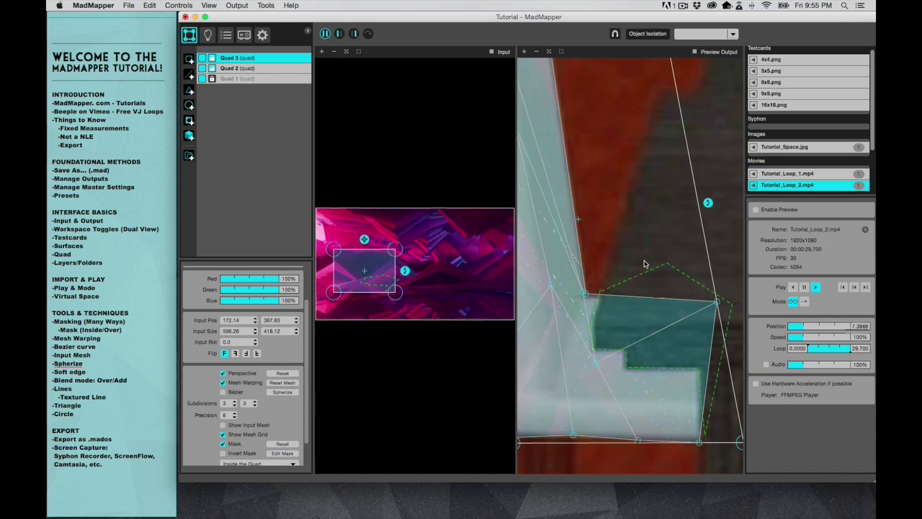
# Step: Turn on Bézier curves for Quad 3's mesh to work on the top of the chair's backrest
pyautogui.hscroll(-1, 643, 262)
pyautogui.click(562, 53)
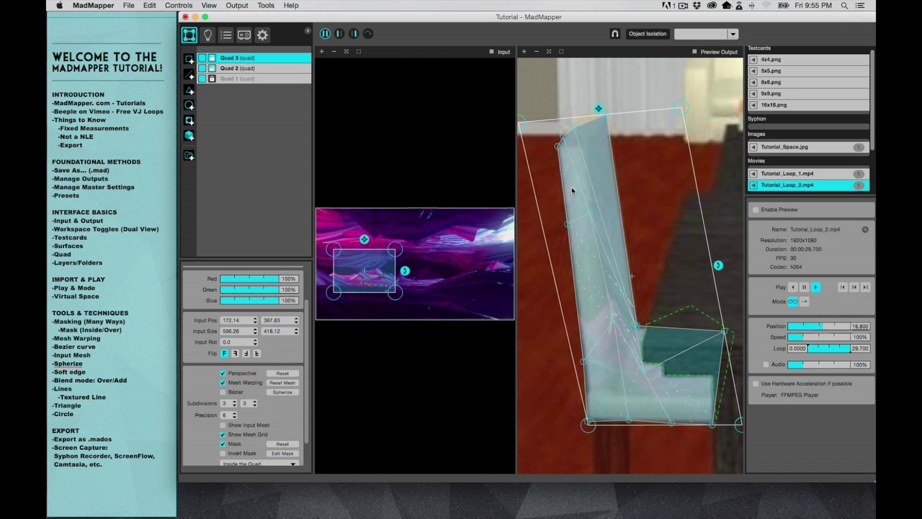
pyautogui.click(525, 52)
pyautogui.click(526, 53)
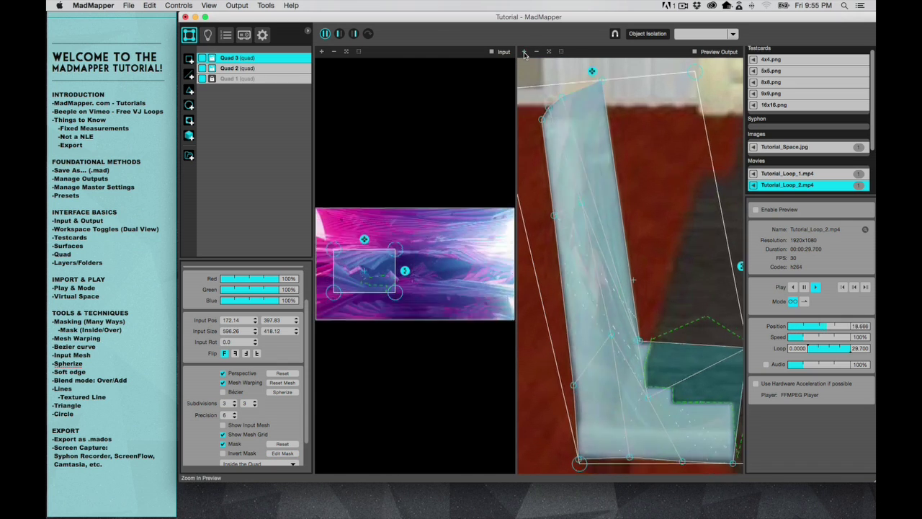
pyautogui.click(525, 52)
pyautogui.click(526, 53)
pyautogui.scroll(10, 578, 152)
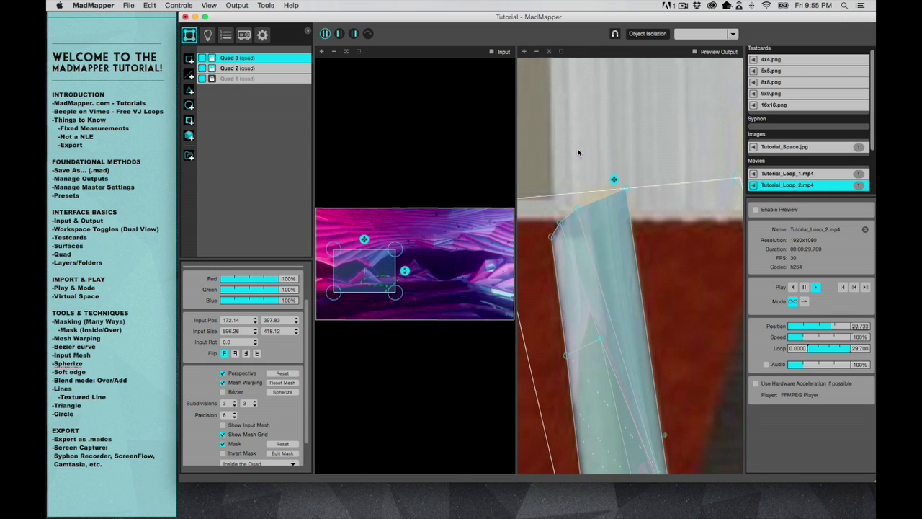
pyautogui.click(524, 54)
pyautogui.click(524, 53)
pyautogui.click(524, 53)
pyautogui.hscroll(-4, 572, 211)
pyautogui.scroll(3, 572, 212)
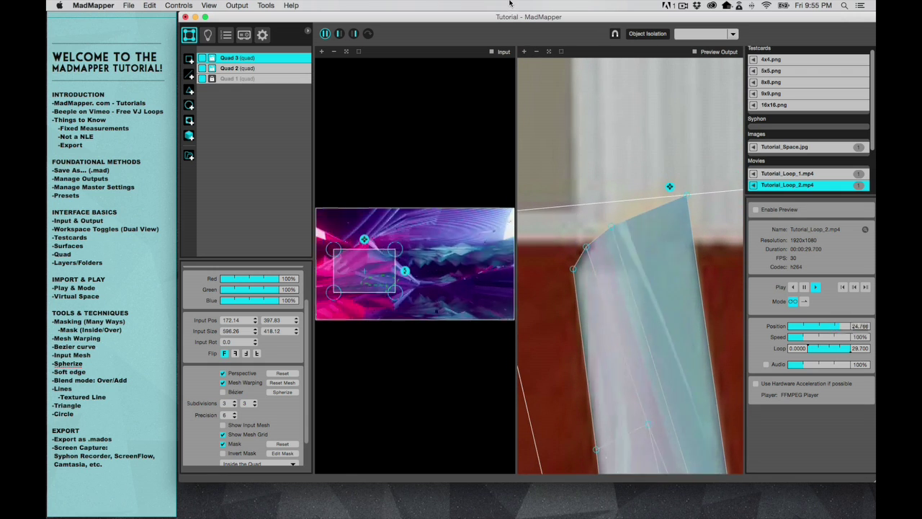
pyautogui.click(525, 52)
pyautogui.click(525, 53)
pyautogui.click(524, 53)
pyautogui.scroll(-3, 266, 403)
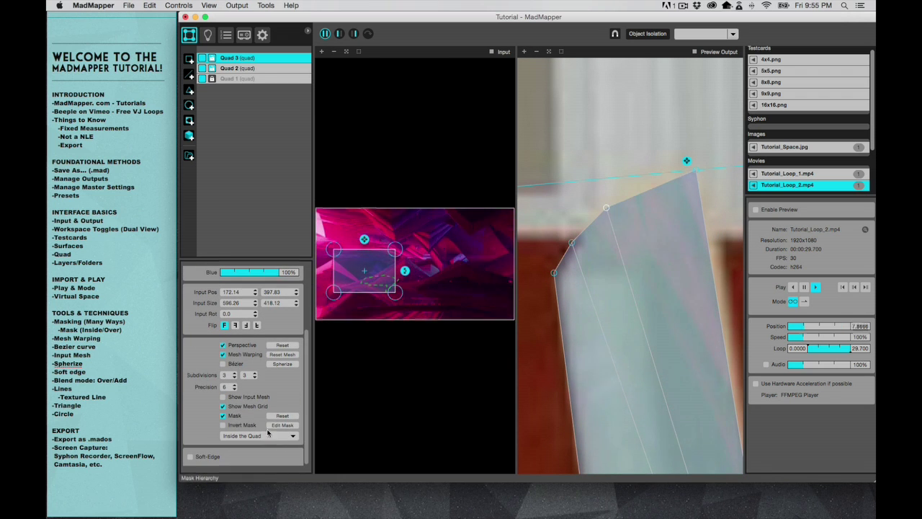
pyautogui.click(223, 364)
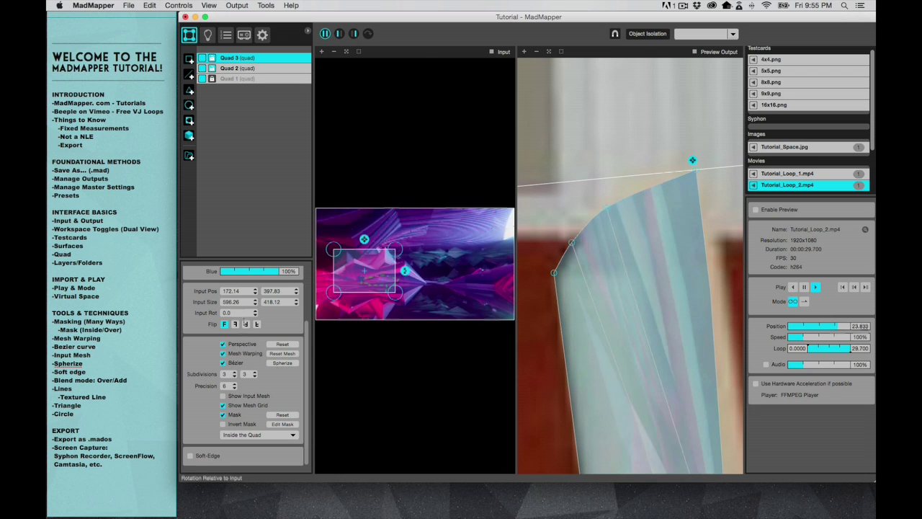
# Step: Reshape the curve at the backrest's rounded upper corner using the Bézier handles of its two mesh points
pyautogui.click(572, 245)
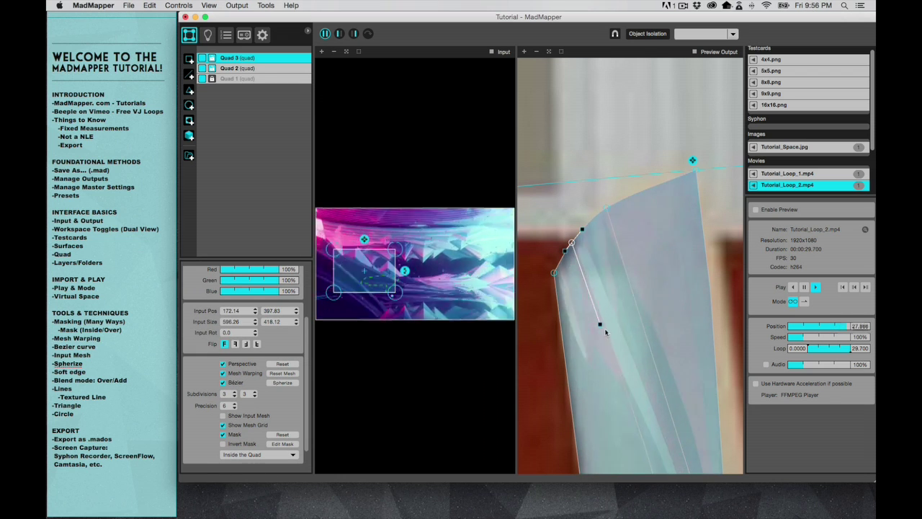
pyautogui.moveTo(602, 325)
pyautogui.mouseDown()
pyautogui.moveTo(620, 305)
pyautogui.moveTo(612, 314)
pyautogui.mouseUp()
pyautogui.click(554, 272)
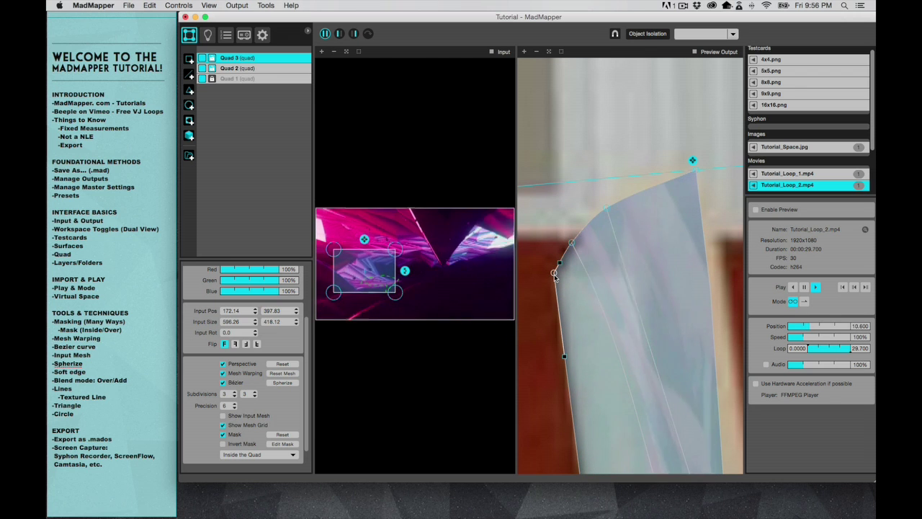
pyautogui.moveTo(560, 262); pyautogui.dragTo(603, 256)
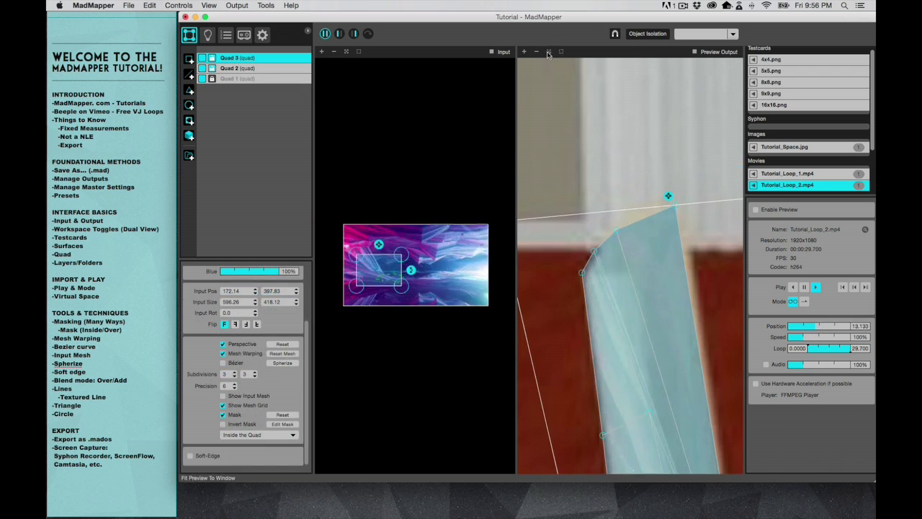
# Step: Raise the chair quad's opacity to 100%, and deselect it with the whole room scene in view
pyautogui.click(549, 52)
pyautogui.click(654, 344)
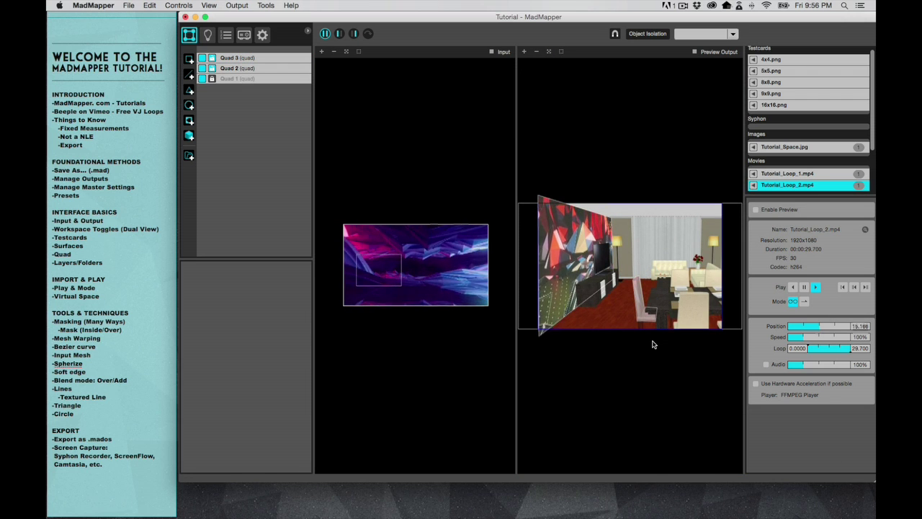
pyautogui.click(641, 313)
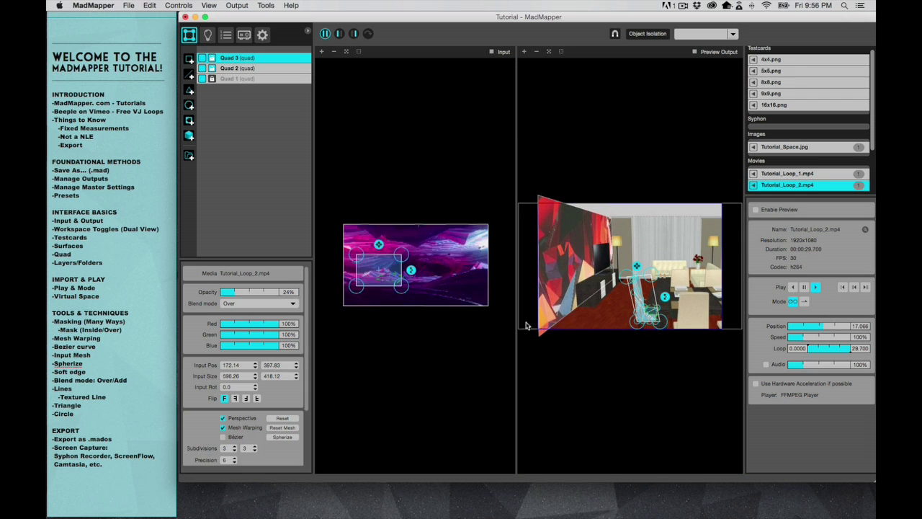
pyautogui.click(276, 291)
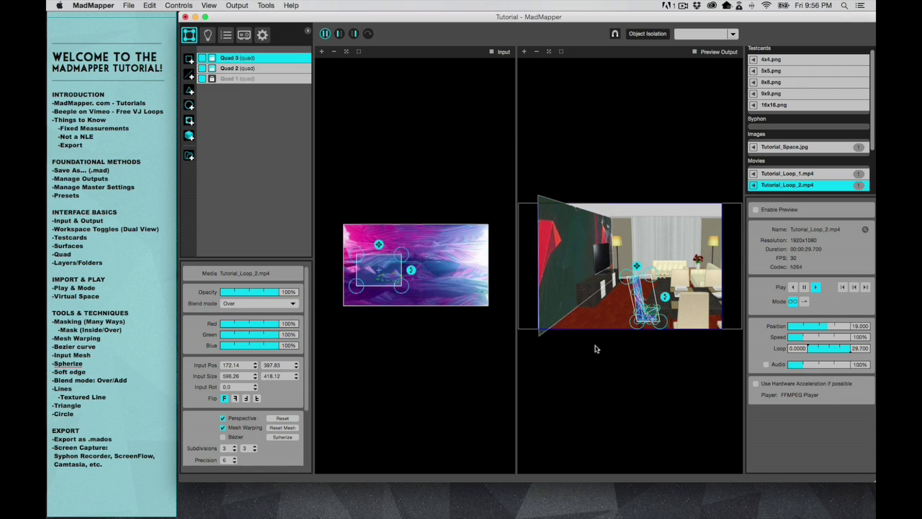
pyautogui.click(613, 372)
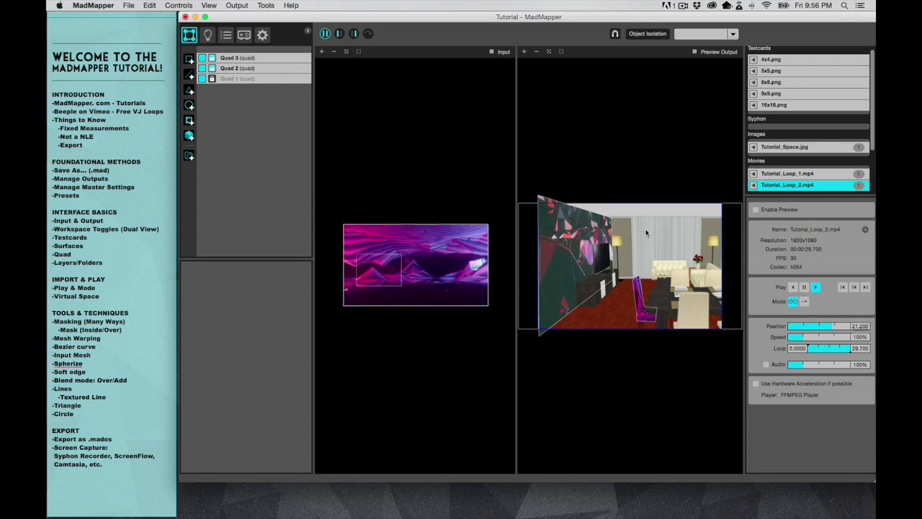